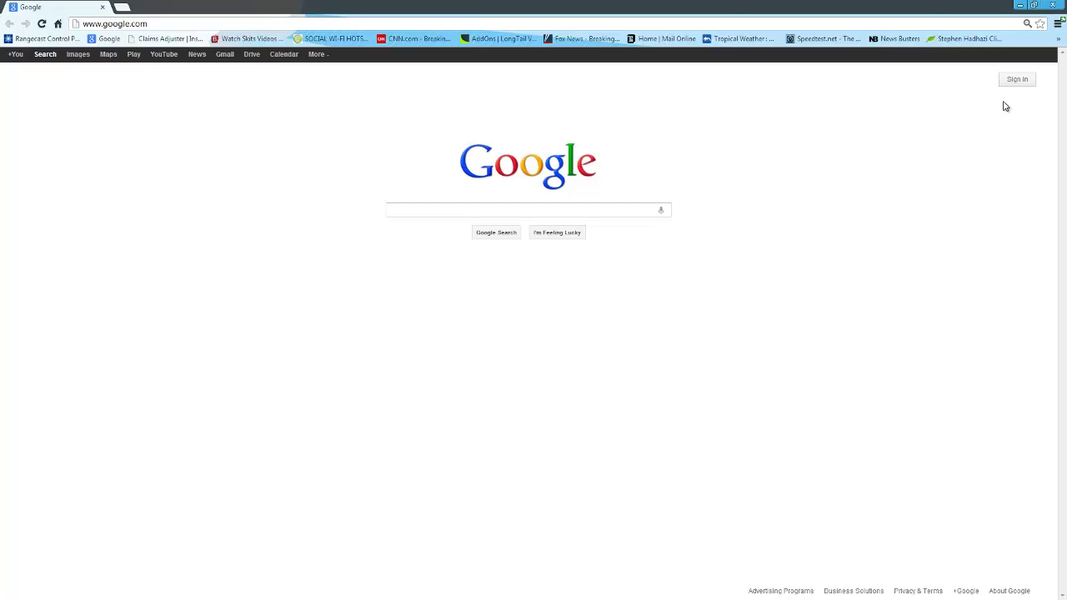
Sign in with the saved Google account e-mail and password, declining to save the password
{"action": "left_click", "coordinate": [1013, 85]}
{"action": "left_click", "coordinate": [675, 160]}
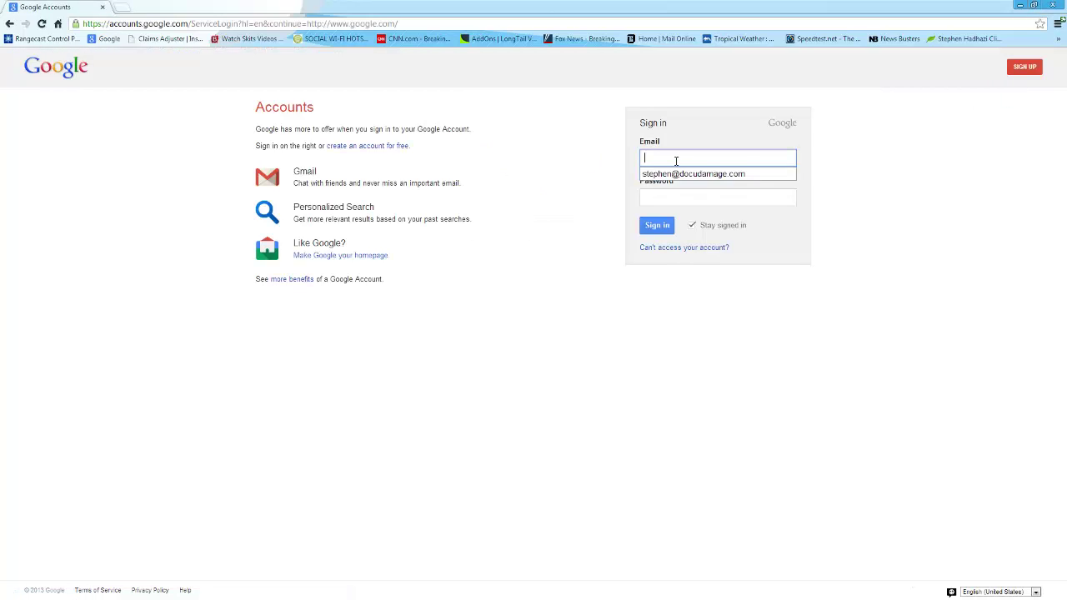
{"action": "left_click", "coordinate": [674, 174]}
{"action": "left_click", "coordinate": [679, 193]}
{"action": "type", "text": "••••••••"}
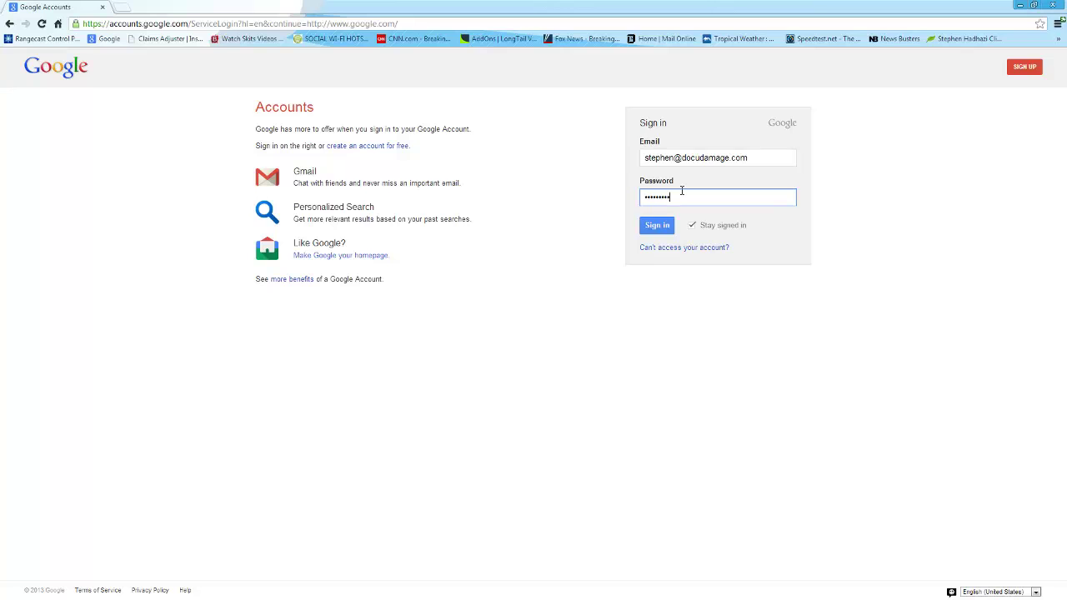
{"action": "key", "text": "Return"}
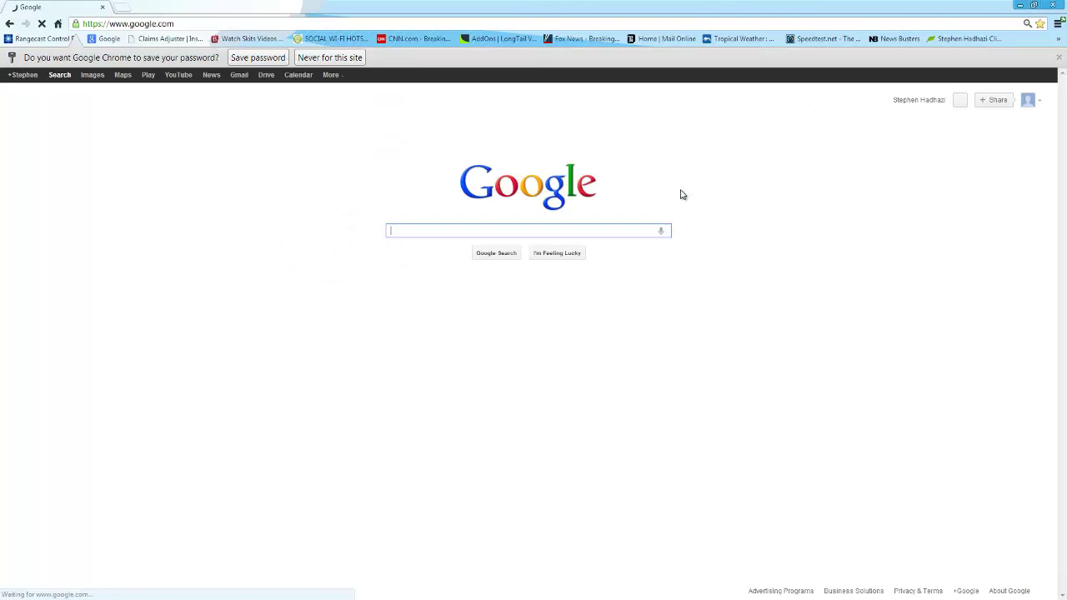
{"action": "left_click", "coordinate": [333, 60]}
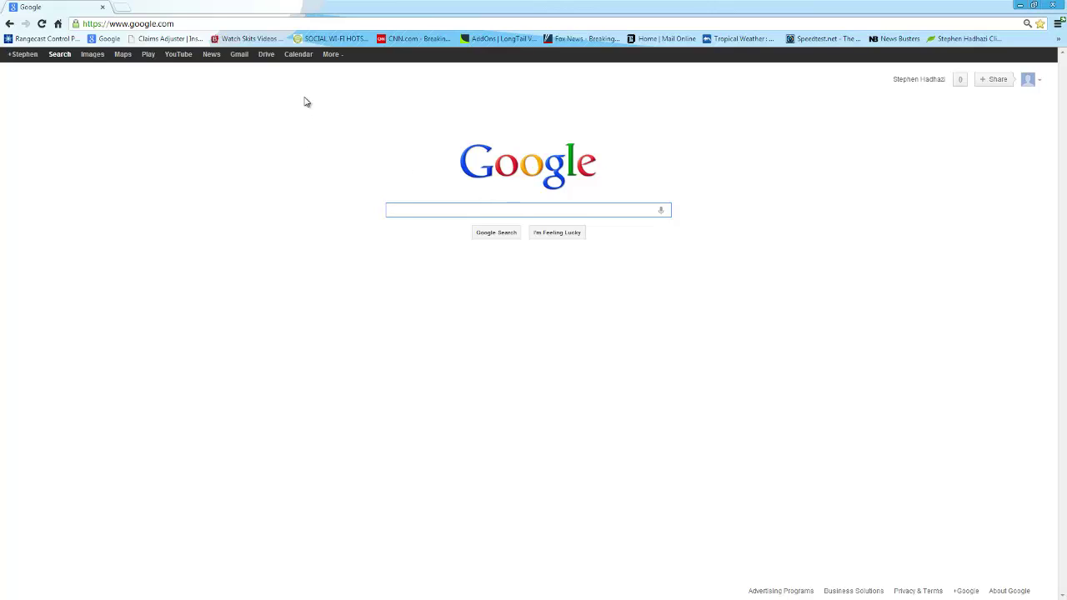
{"action": "left_click", "coordinate": [122, 55]}
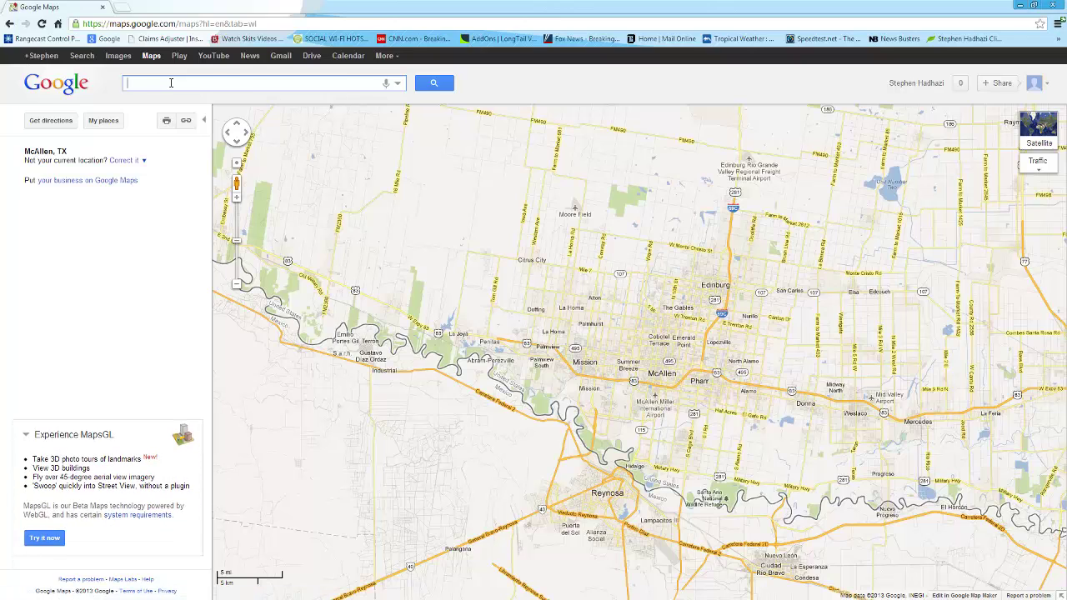
{"action": "key", "text": "Return"}
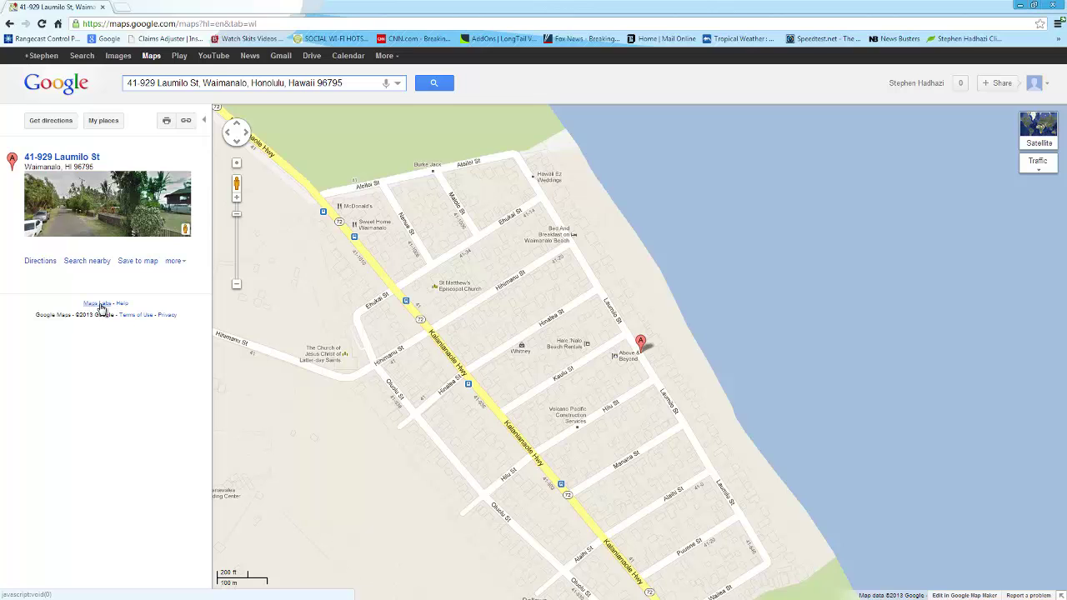
Enable the Distance Measurement Tool in Maps Labs and save the change
{"action": "left_click", "coordinate": [99, 304]}
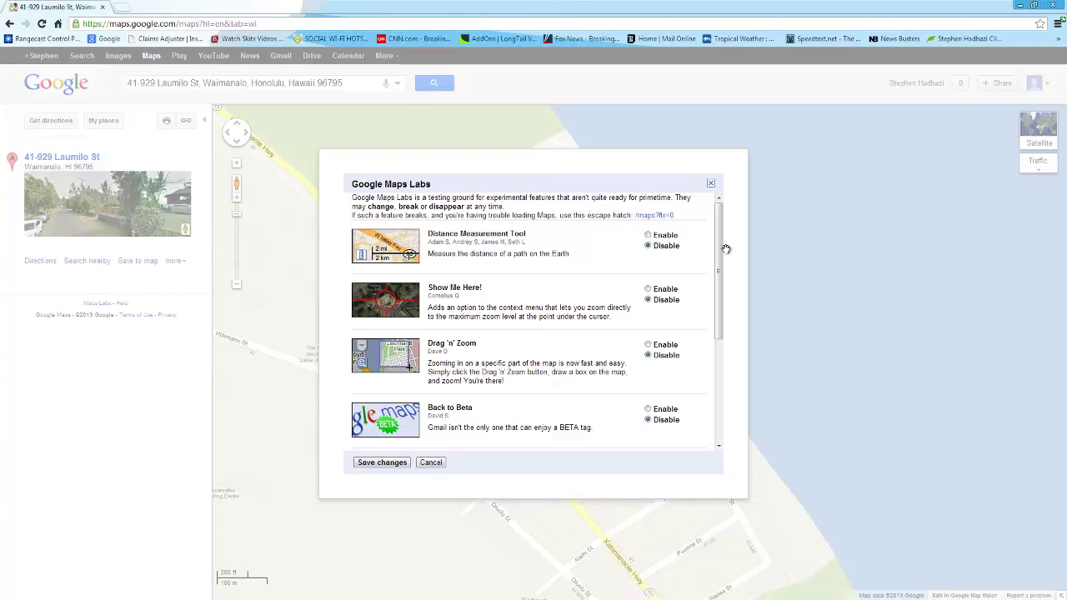
{"action": "mouse_move", "coordinate": [719, 262]}
{"action": "left_mouse_down"}
{"action": "mouse_move", "coordinate": [709, 357]}
{"action": "mouse_move", "coordinate": [743, 200]}
{"action": "left_mouse_up"}
{"action": "left_click", "coordinate": [655, 237]}
{"action": "left_click", "coordinate": [394, 464]}
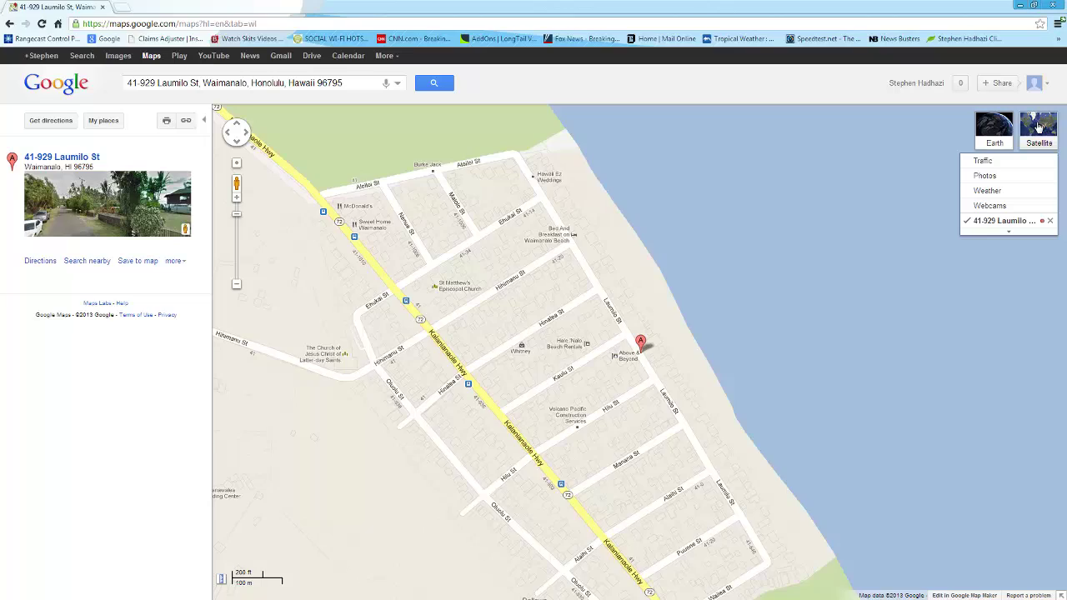
Switch to satellite view, zoom in on the beachfront house, and open the measuring ruler
{"action": "left_click", "coordinate": [1039, 127]}
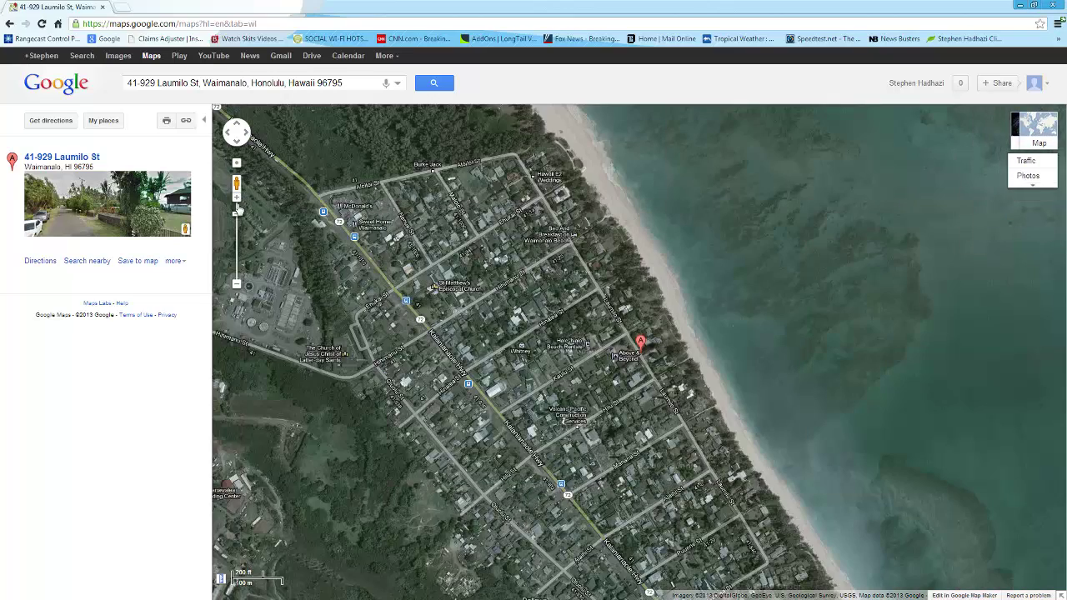
{"action": "left_click", "coordinate": [237, 202]}
{"action": "left_click", "coordinate": [237, 203]}
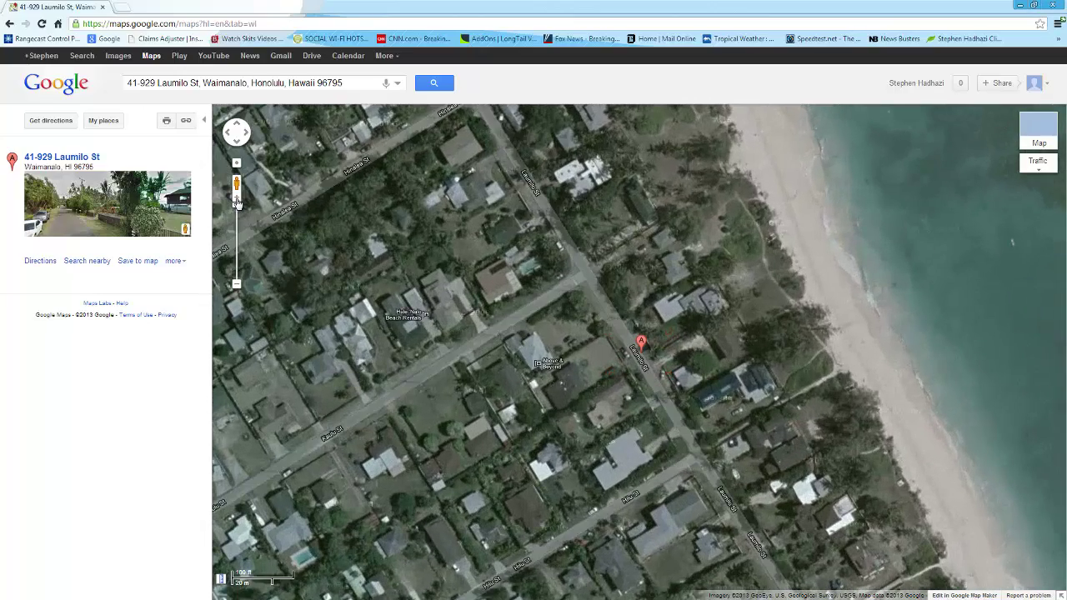
{"action": "mouse_move", "coordinate": [602, 350]}
{"action": "left_mouse_down"}
{"action": "mouse_move", "coordinate": [539, 364]}
{"action": "mouse_move", "coordinate": [449, 443]}
{"action": "mouse_move", "coordinate": [479, 383]}
{"action": "left_mouse_up"}
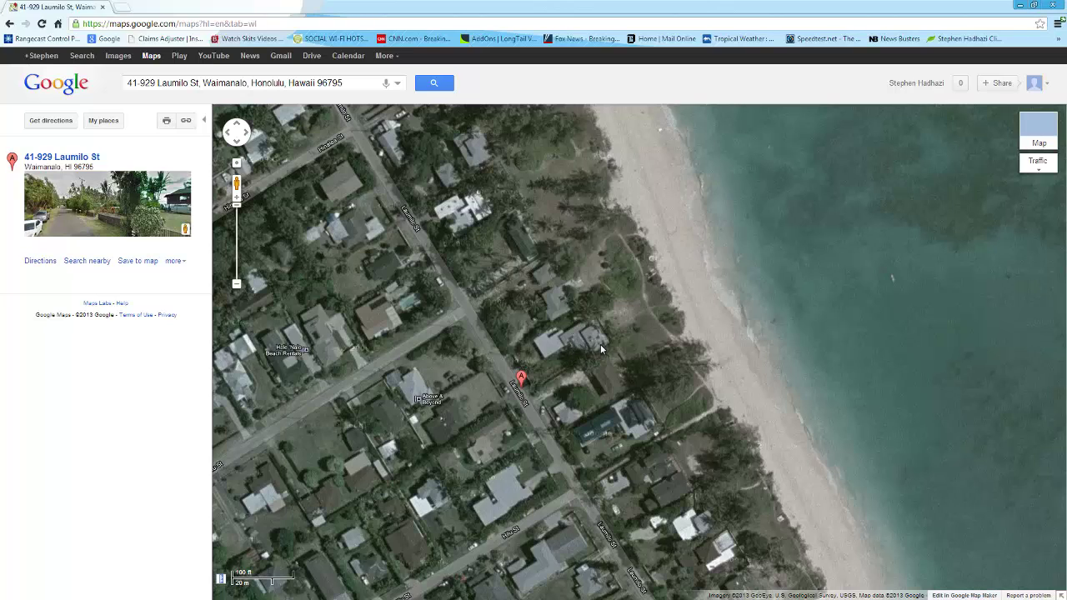
{"action": "left_click_drag", "start_coordinate": [609, 427], "coordinate": [591, 317]}
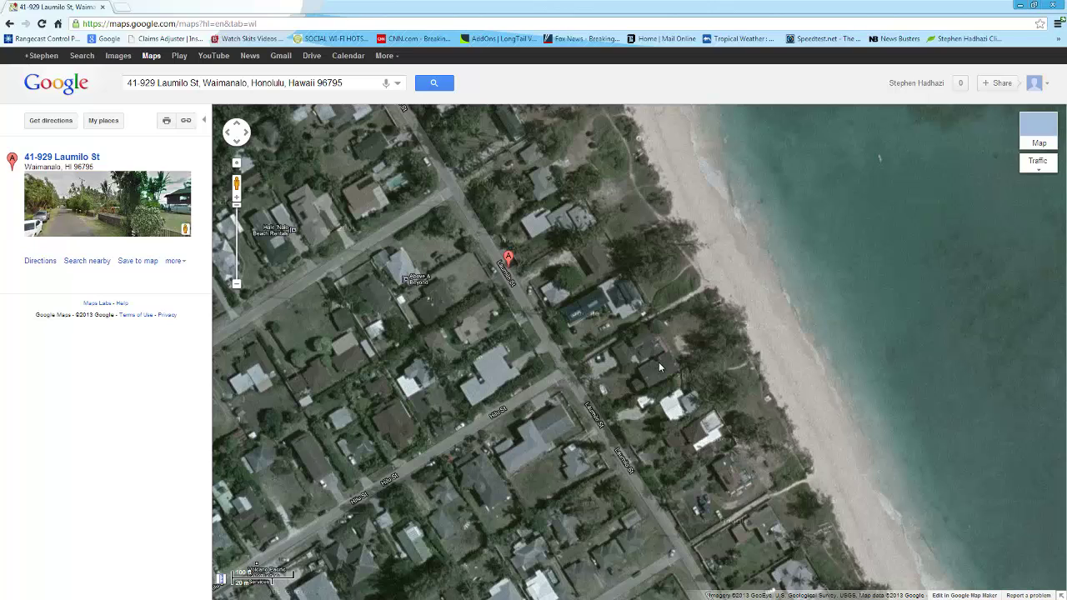
{"action": "left_click", "coordinate": [220, 579]}
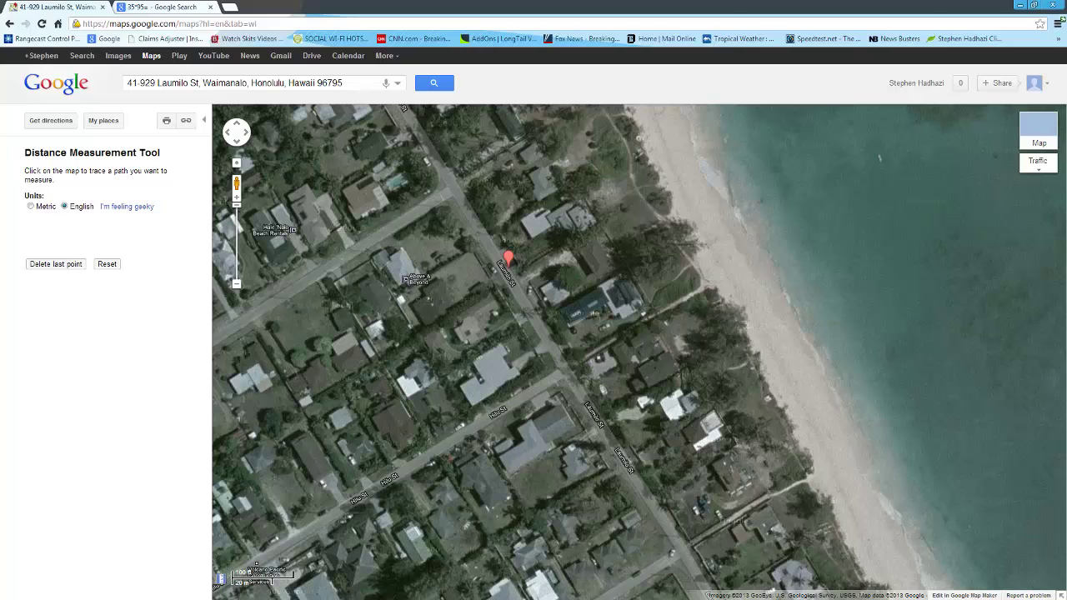
Close the stray search tab, measure a 35.5037 ft roof edge, and open a new tab
{"action": "left_click", "coordinate": [210, 7]}
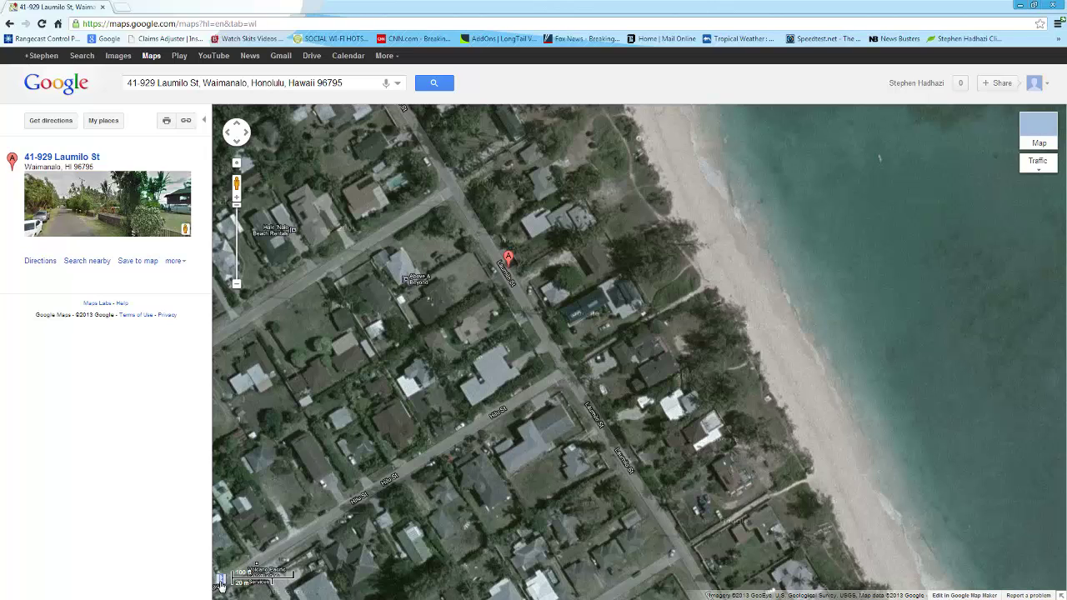
{"action": "left_click", "coordinate": [222, 583]}
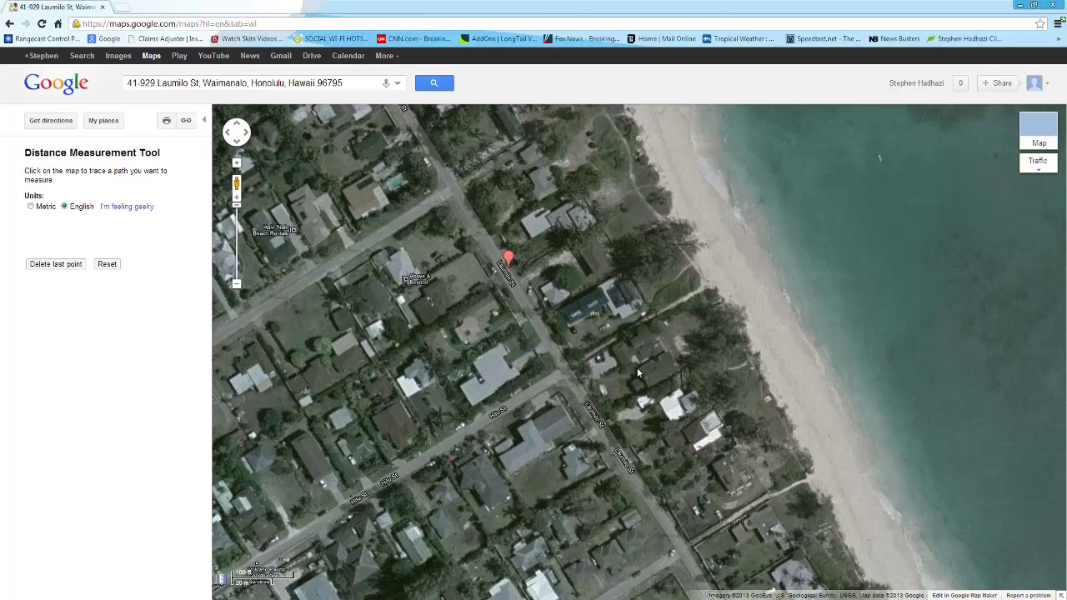
{"action": "left_click", "coordinate": [637, 367]}
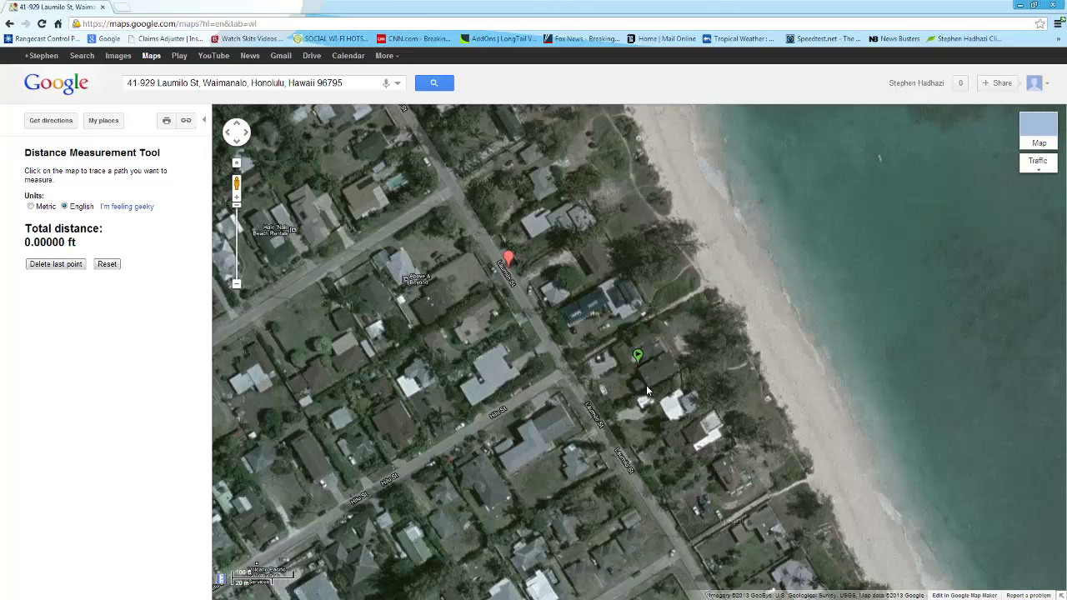
{"action": "left_click", "coordinate": [648, 389]}
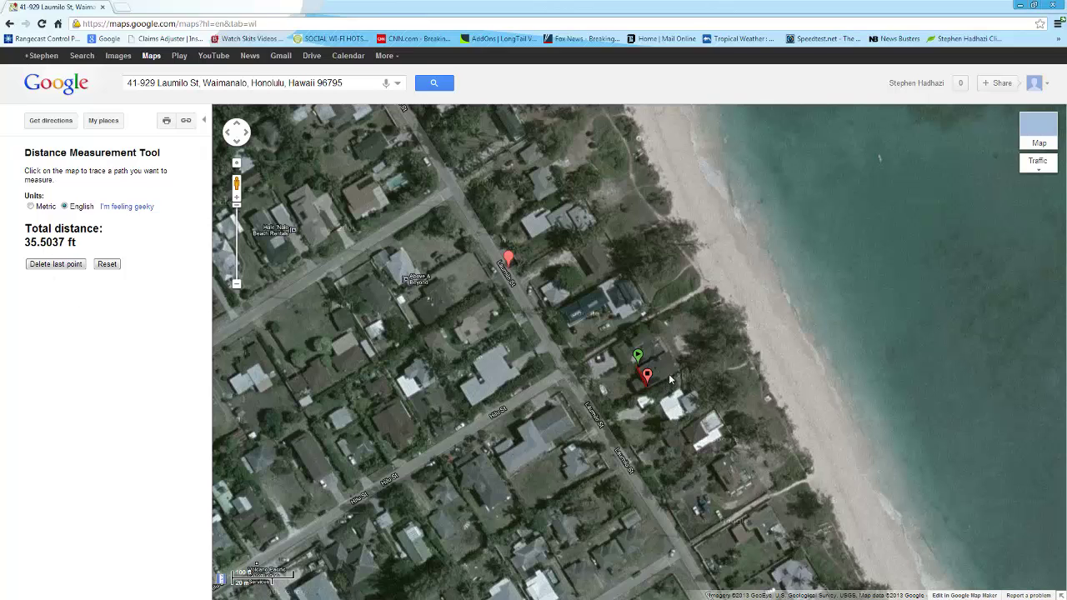
{"action": "left_click", "coordinate": [125, 7]}
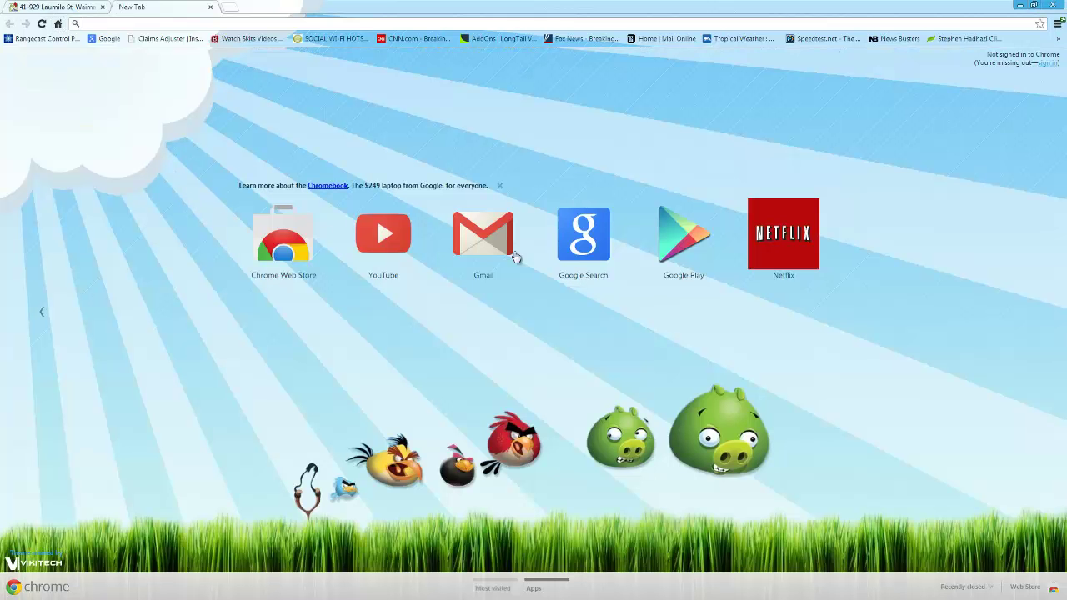
Open Google Search, extend the roof path to 95.1491 ft, and enter the 1.6 factor
{"action": "left_click", "coordinate": [577, 255]}
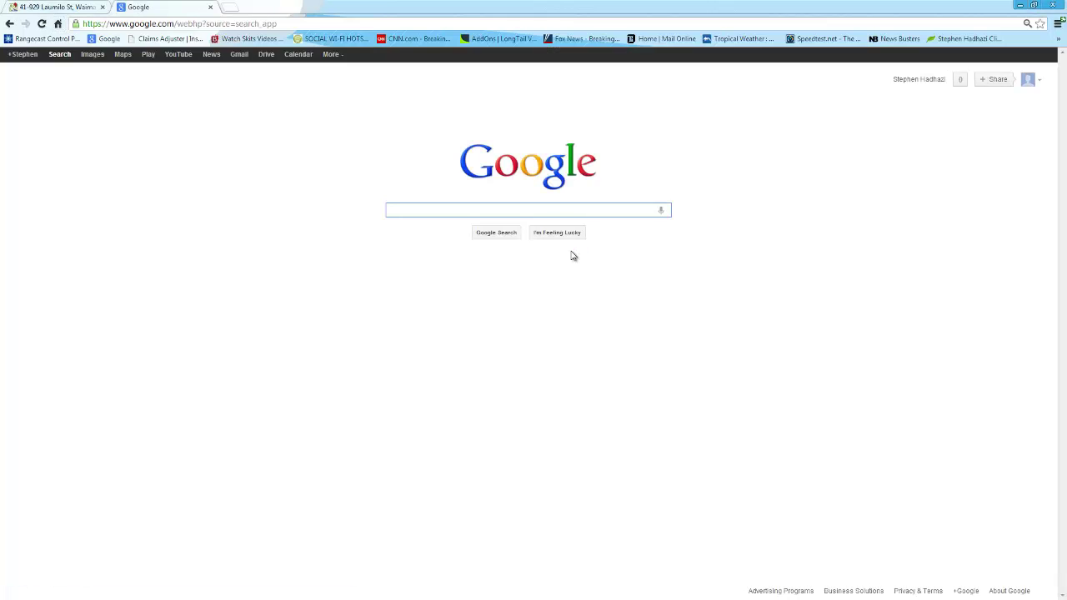
{"action": "type", "text": "15"}
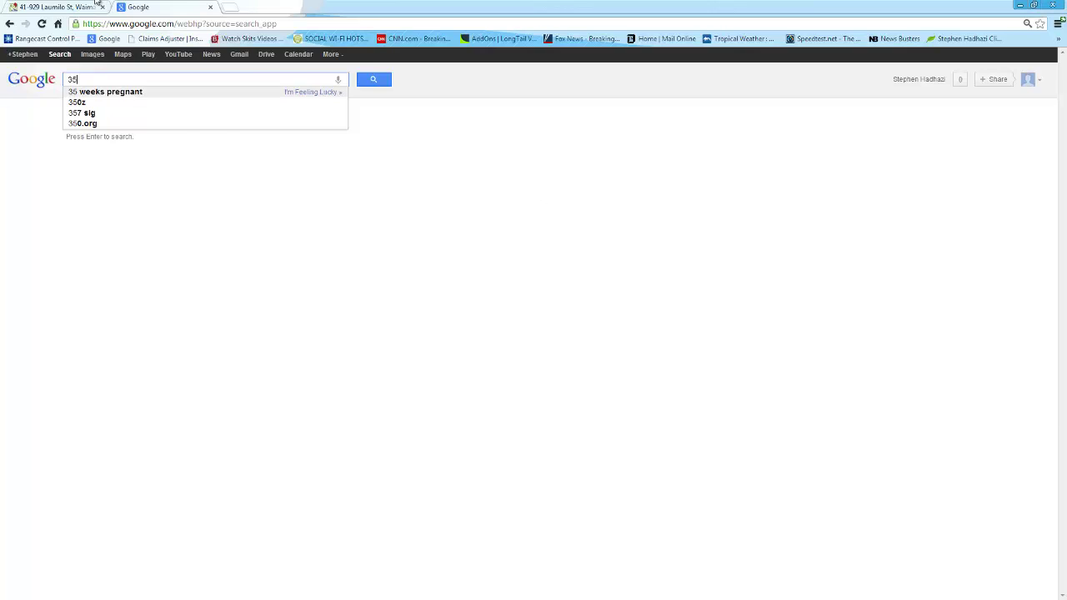
{"action": "left_click", "coordinate": [40, 6]}
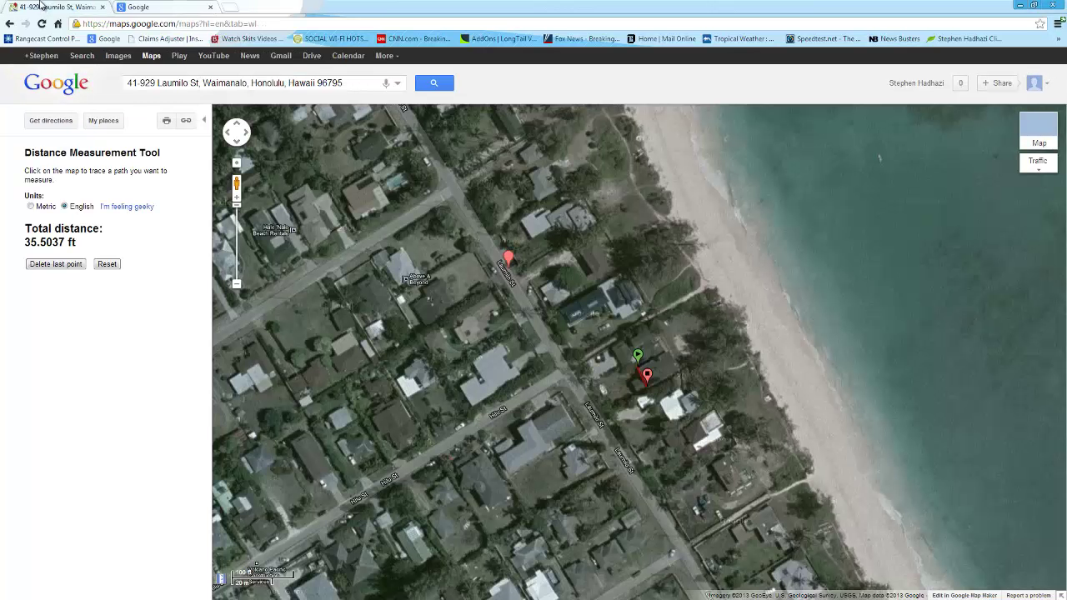
{"action": "left_click", "coordinate": [679, 372]}
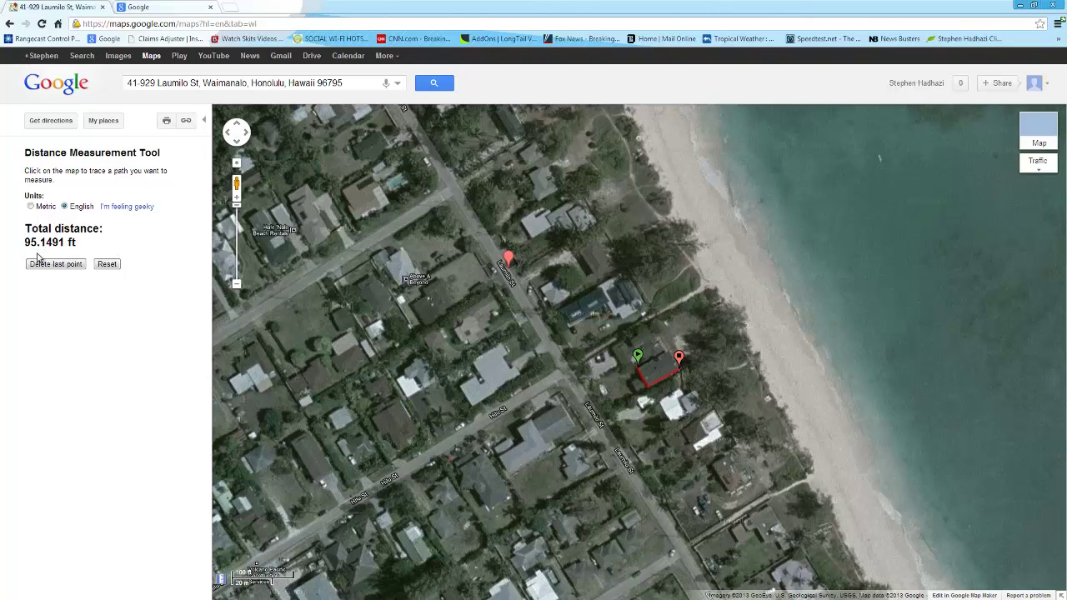
{"action": "left_click", "coordinate": [154, 8]}
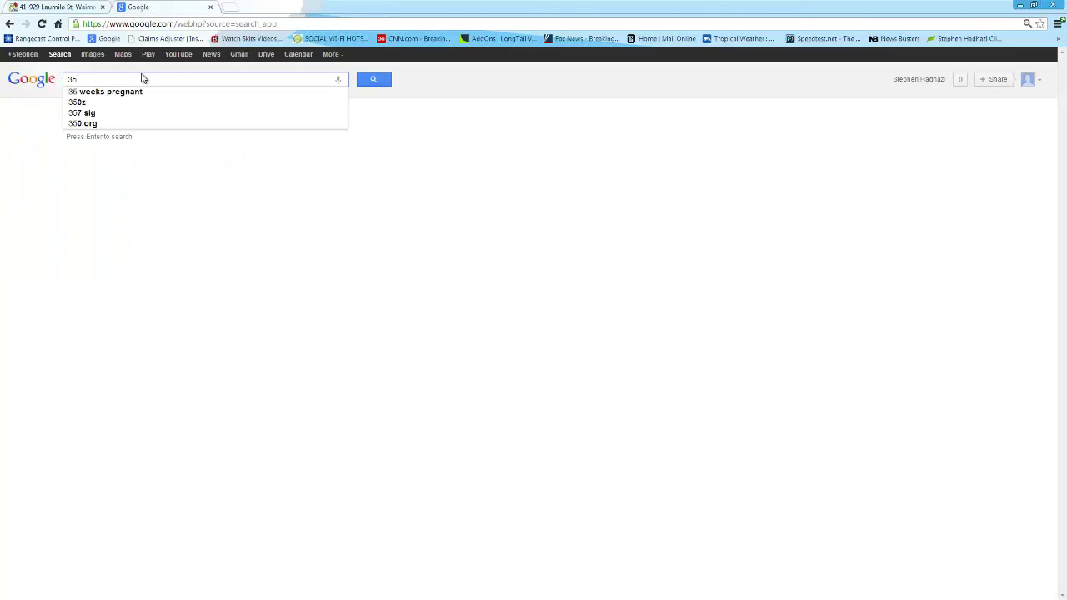
{"action": "type", "text": "°1.6"}
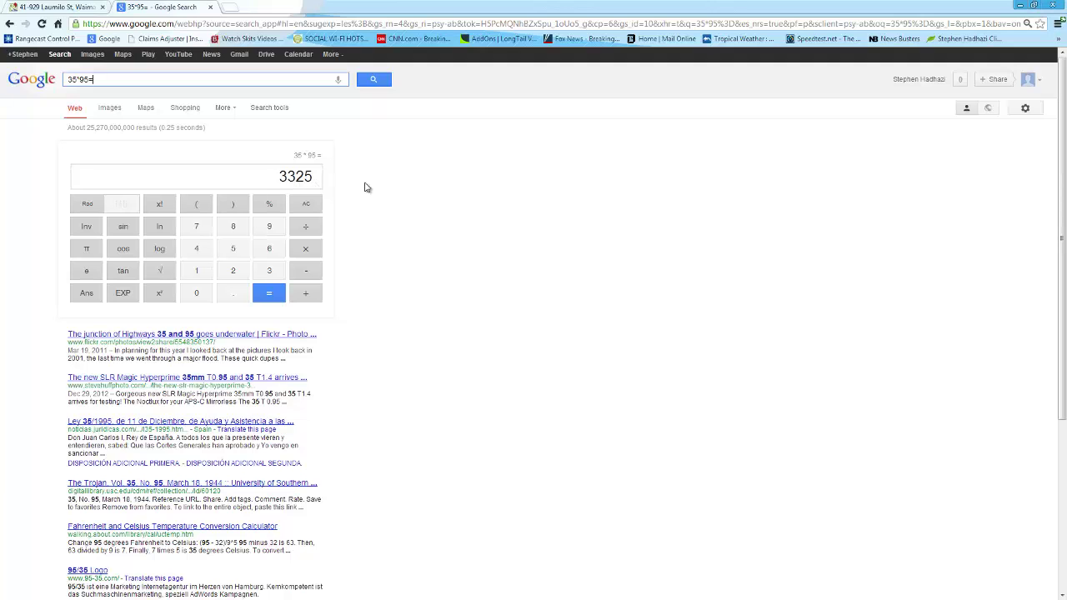
Return to the Maps tab showing the 95.1491 ft roof path after computing 35*95 = 3325
{"action": "left_click", "coordinate": [88, 6]}
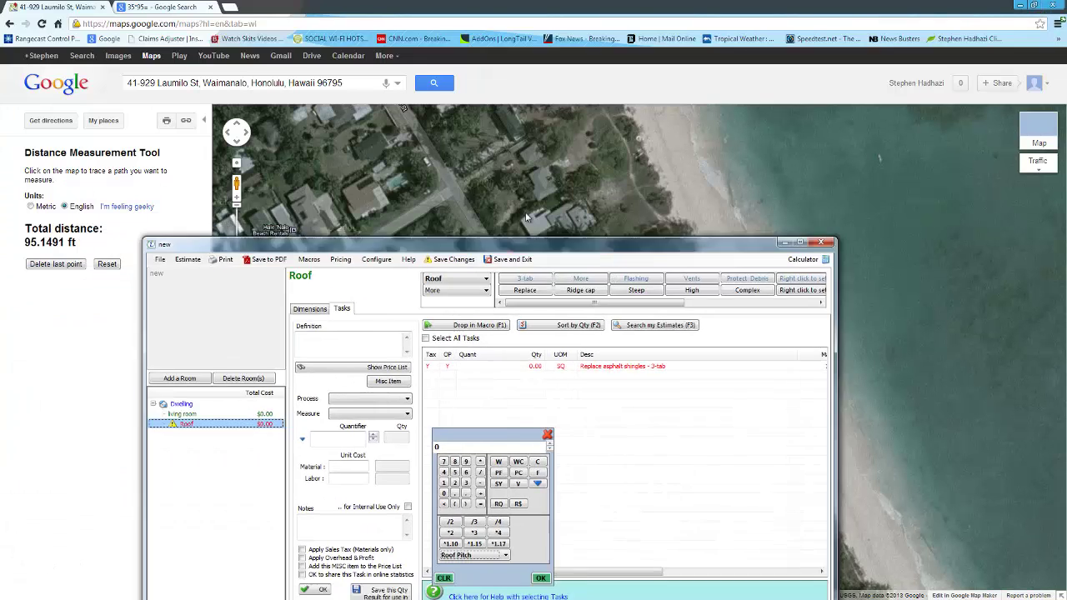
Set the 3-tab shingle replacement to 33.25 squares times the 6/12 pitch factor, giving 37.24 SQ
{"action": "left_click_drag", "start_coordinate": [491, 244], "coordinate": [535, 127]}
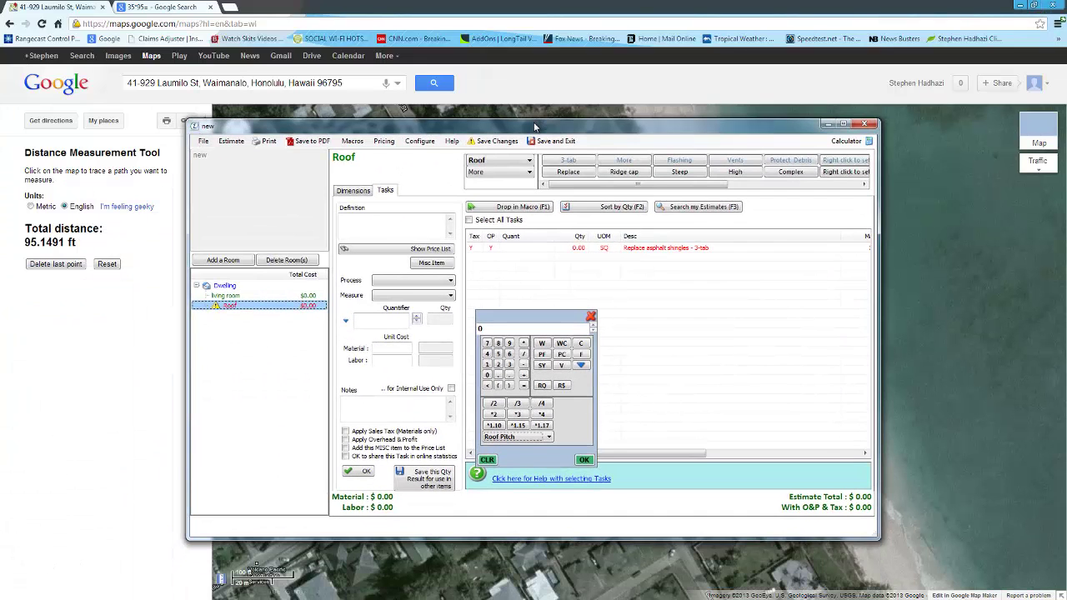
{"action": "left_click", "coordinate": [180, 8]}
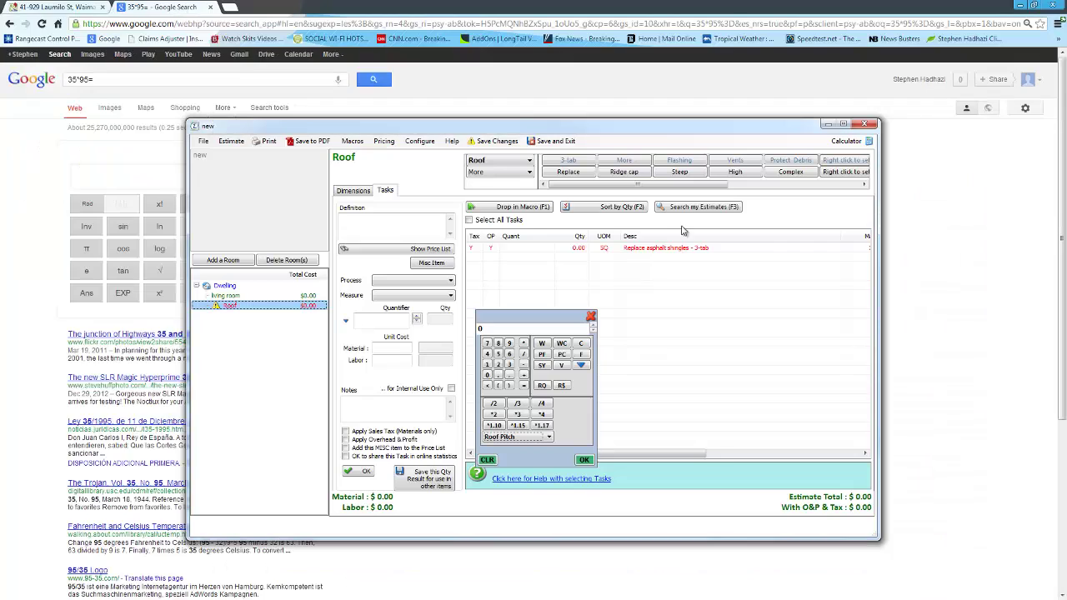
{"action": "double_click", "coordinate": [658, 127]}
{"action": "left_click", "coordinate": [572, 127]}
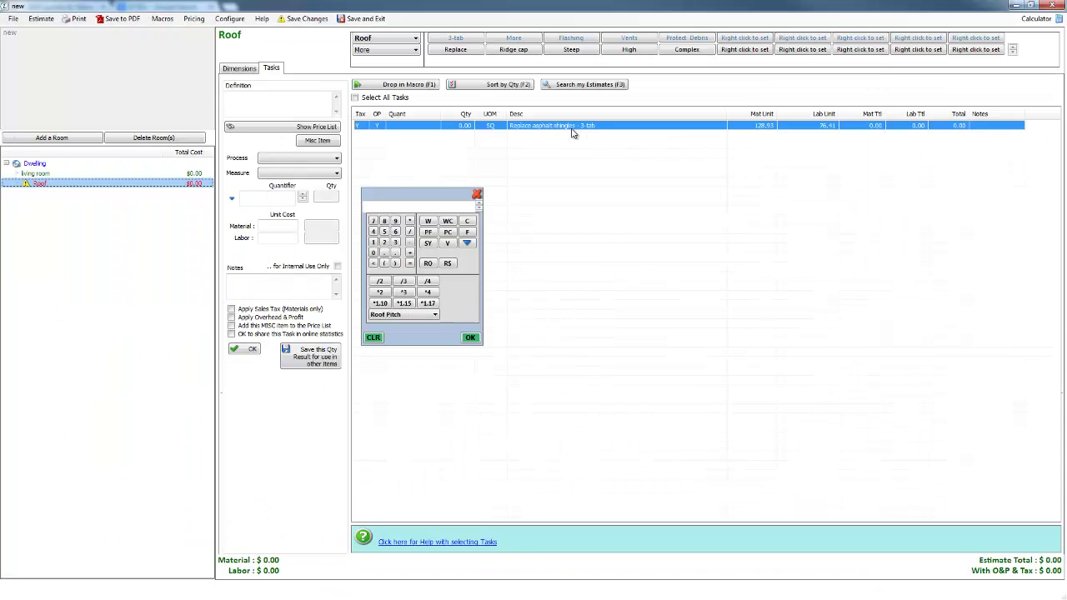
{"action": "left_click", "coordinate": [467, 205]}
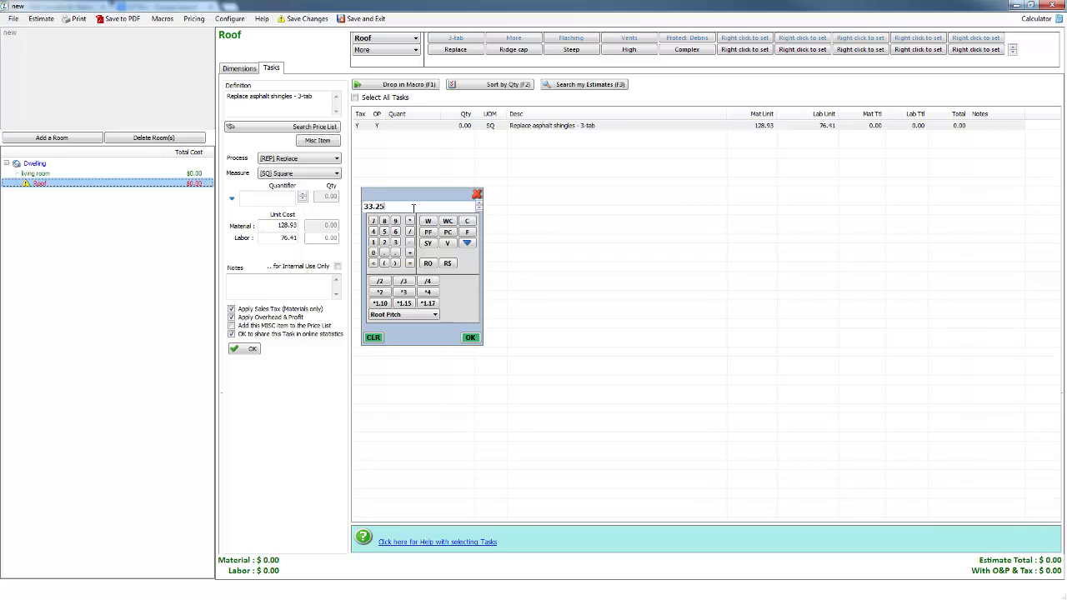
{"action": "left_click", "coordinate": [435, 315]}
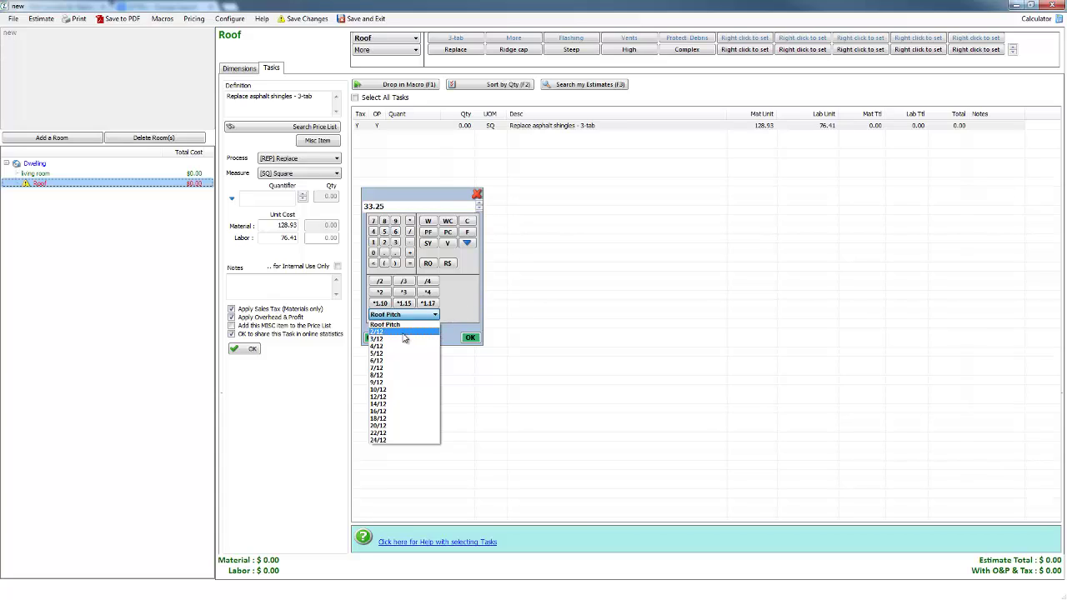
{"action": "left_click", "coordinate": [396, 361]}
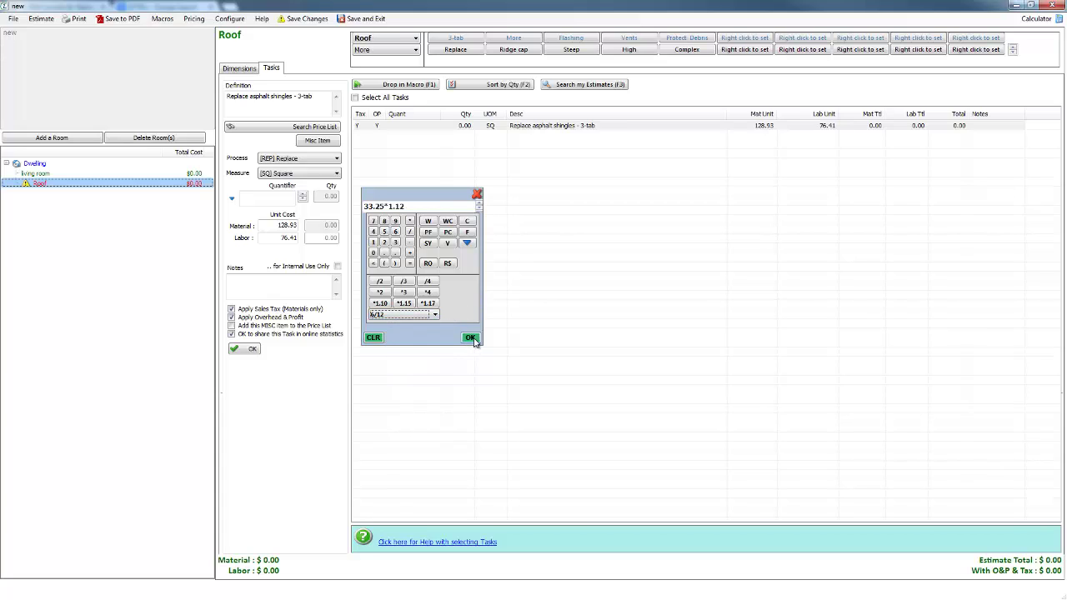
{"action": "left_click", "coordinate": [472, 337]}
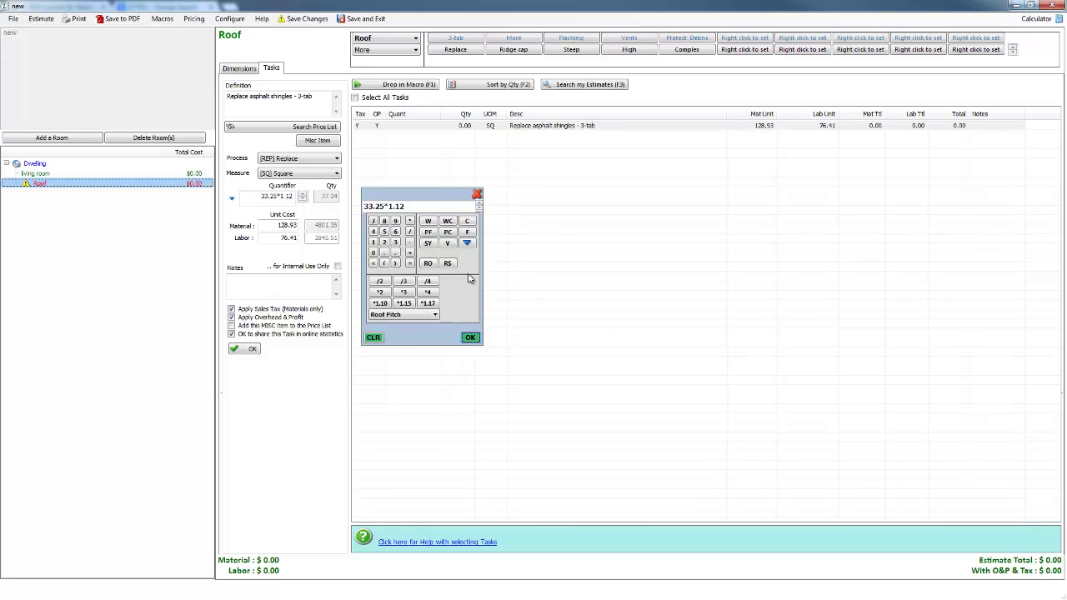
{"action": "left_click", "coordinate": [253, 349]}
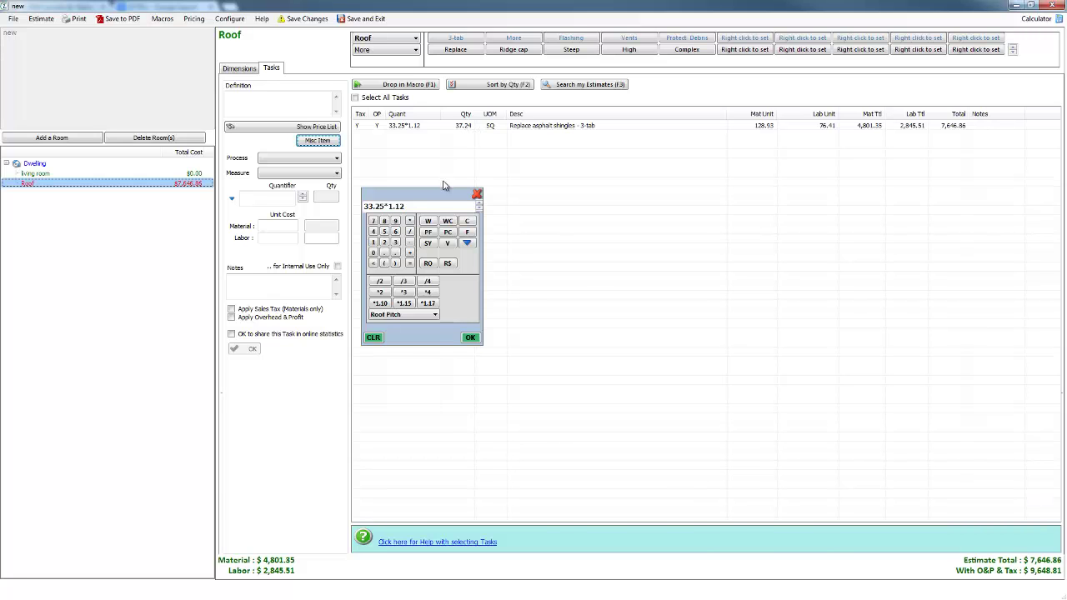
{"action": "key", "text": "alt+Tab"}
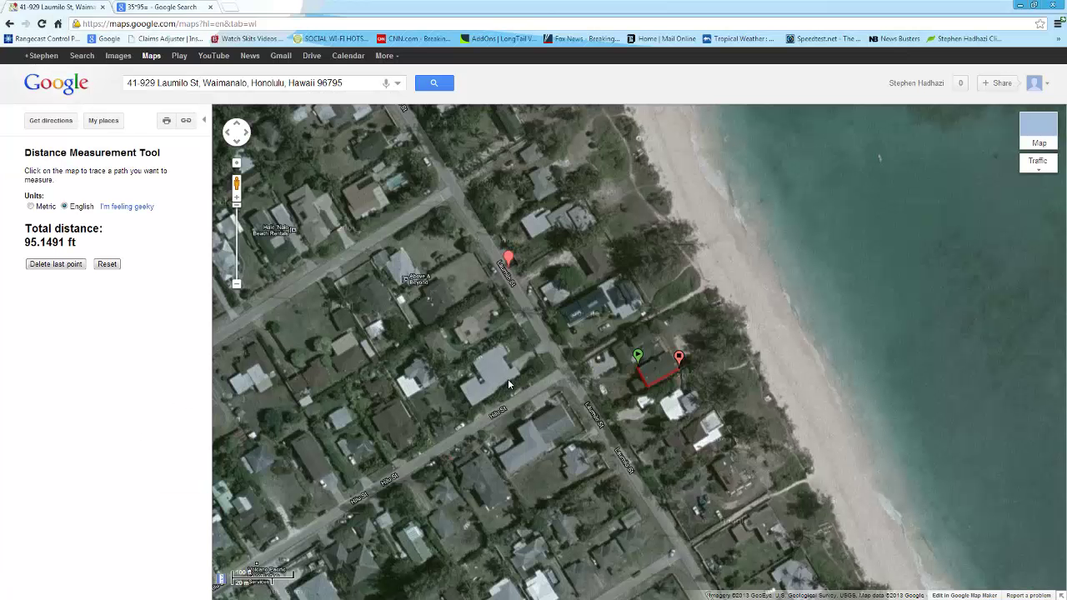